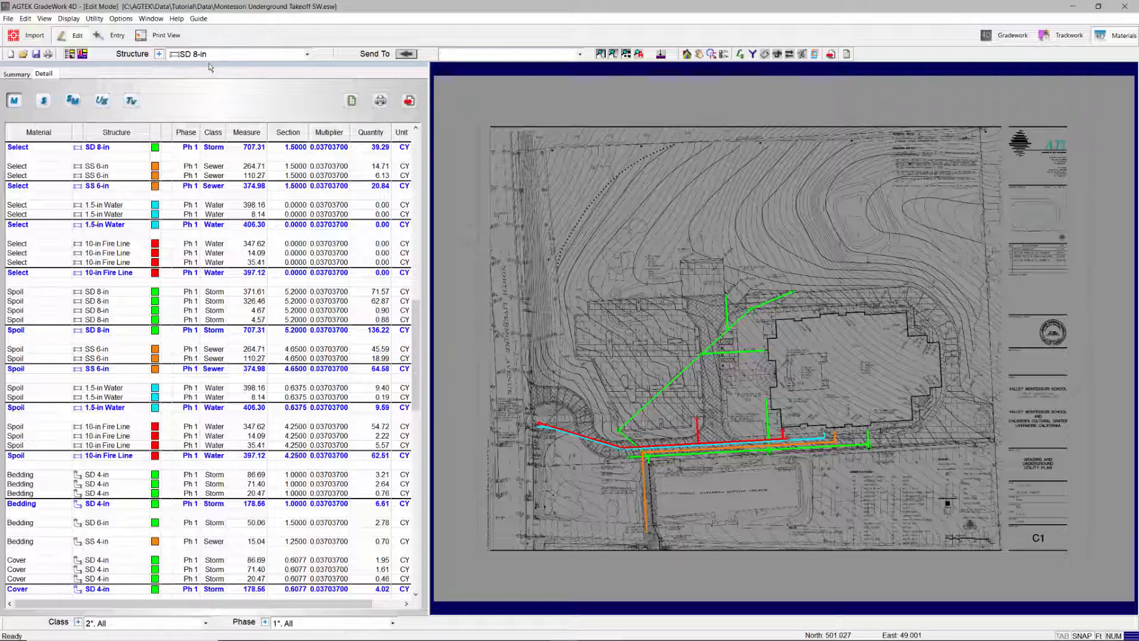
# Step: Compare the summary and detail versions of the material quantities report, ending on the detail version
pyautogui.moveTo(210, 67); pyautogui.dragTo(562, 87)
pyautogui.moveTo(413, 87); pyautogui.dragTo(14, 338)
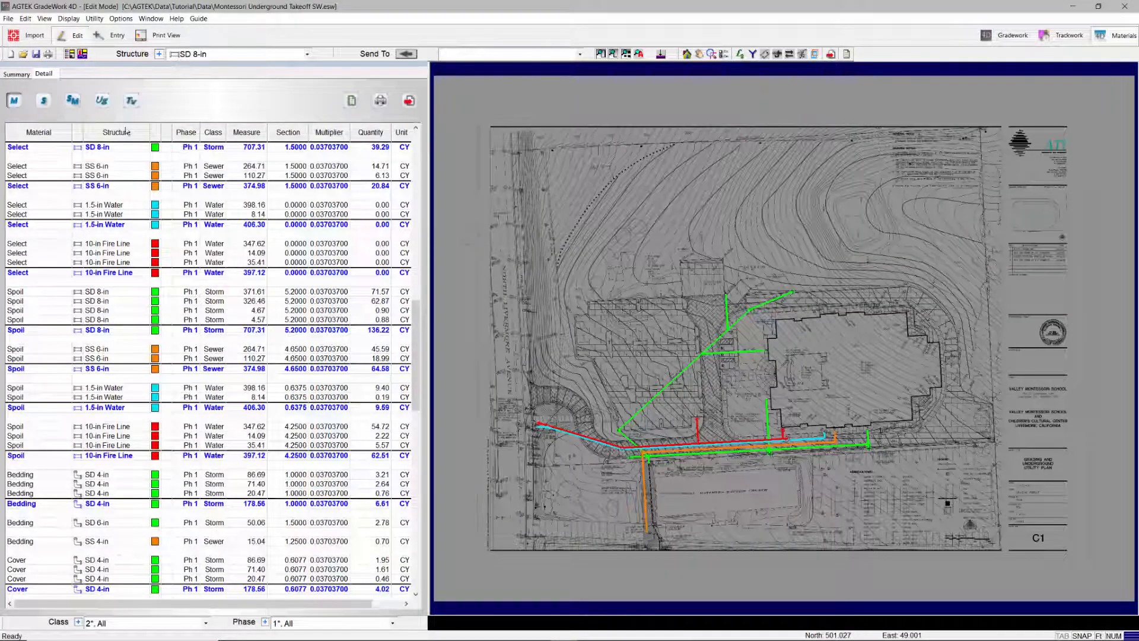
pyautogui.click(15, 75)
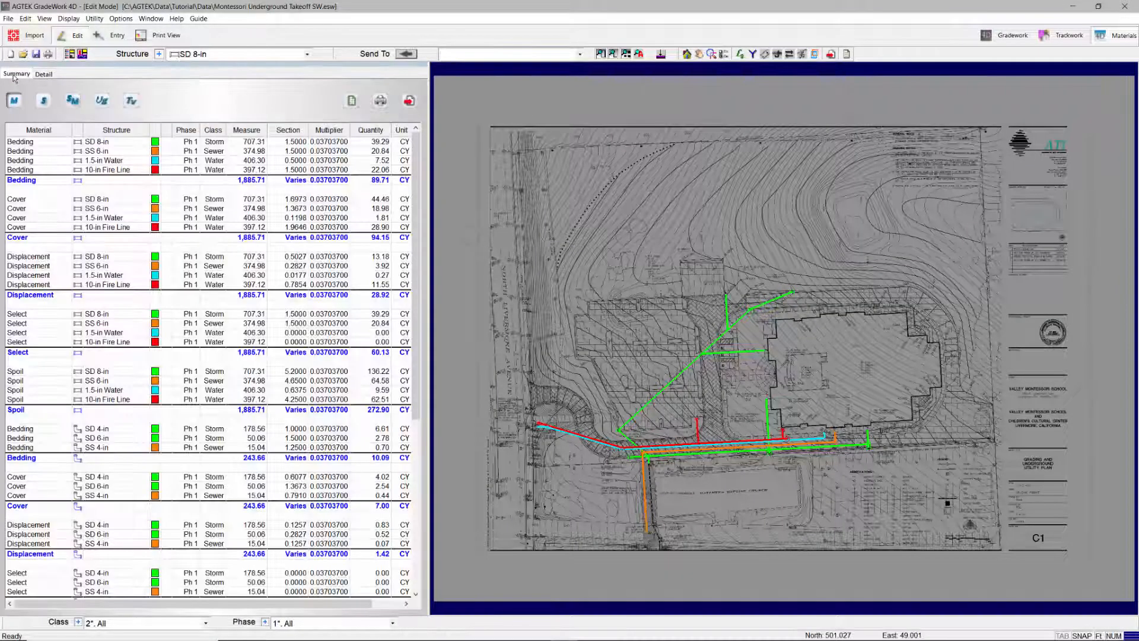
pyautogui.click(45, 74)
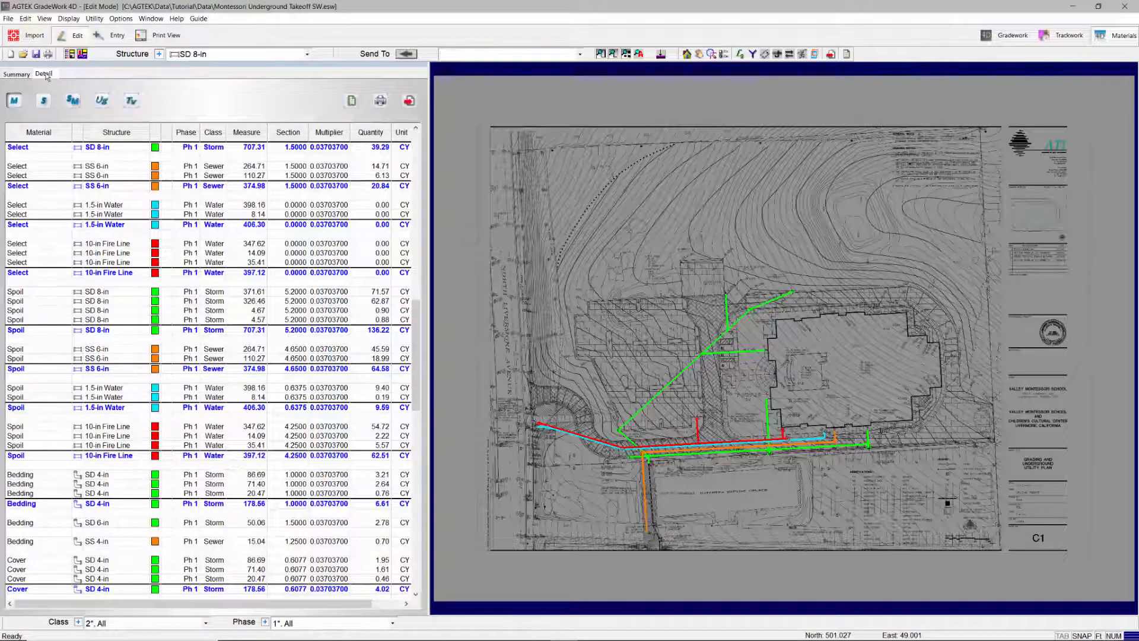
pyautogui.click(16, 76)
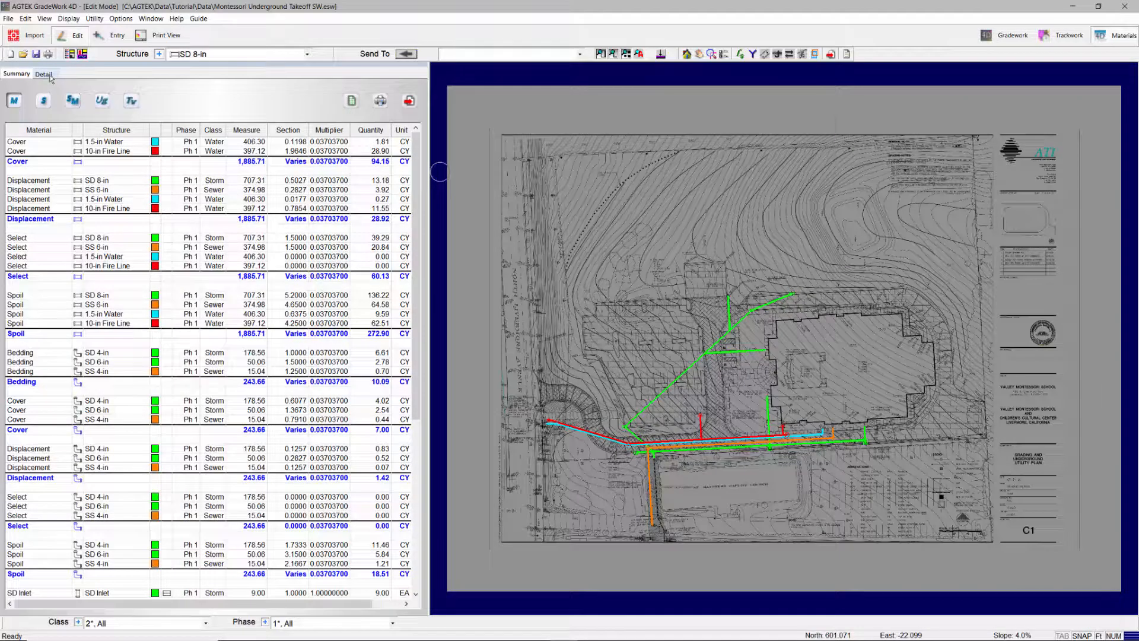
pyautogui.click(44, 74)
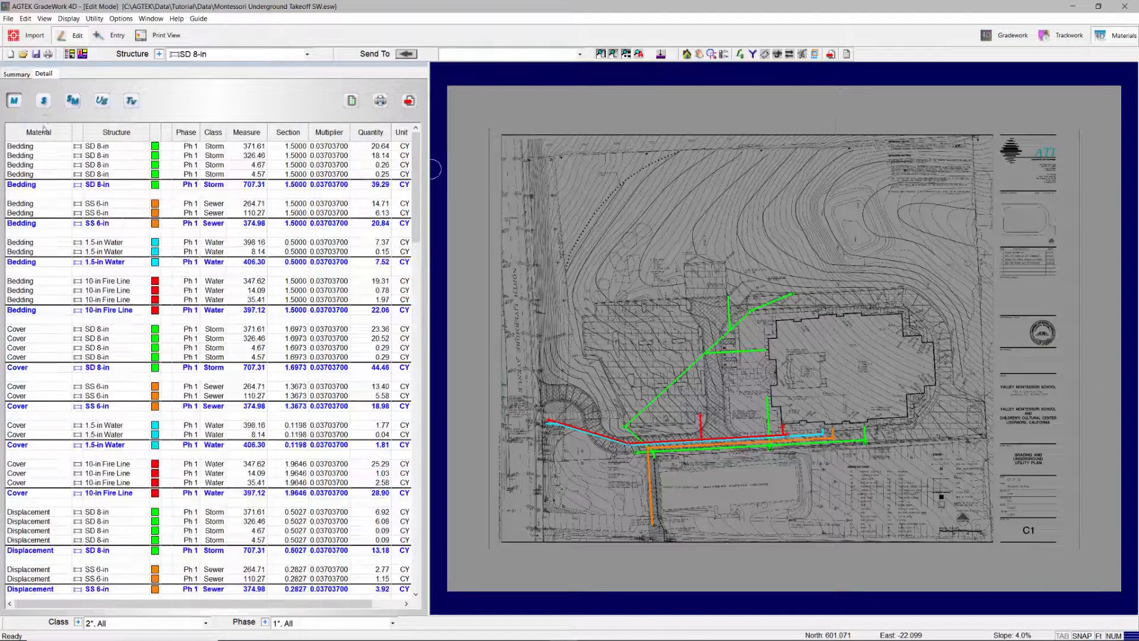
# Step: Locate the first SD 8-in bedding entry on the plan, and find the SD 4-in lateral's entries by selecting it on the plan
pyautogui.click(92, 148)
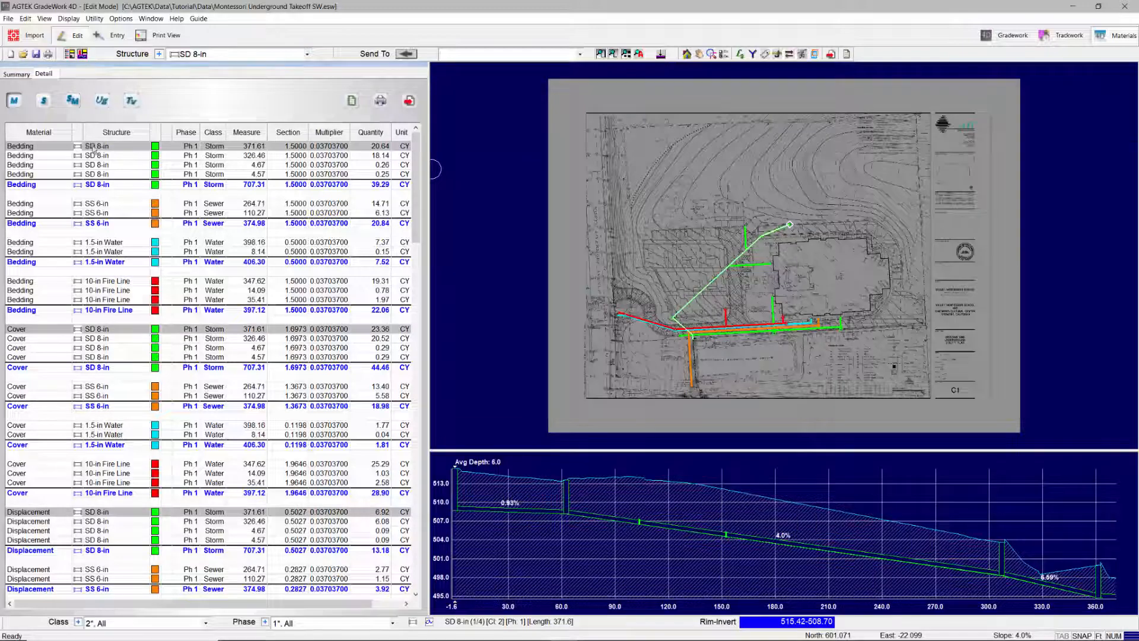
pyautogui.click(754, 273)
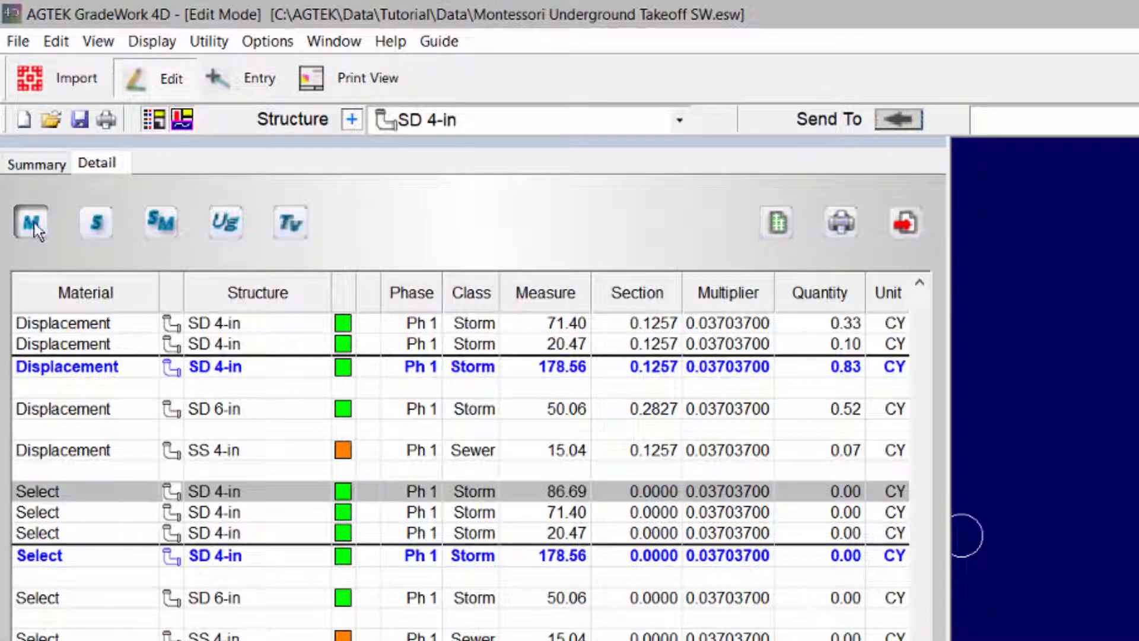
# Step: Review the detail quantities grouped by structure, by structure measurements, and by underground depth brackets
pyautogui.click(95, 223)
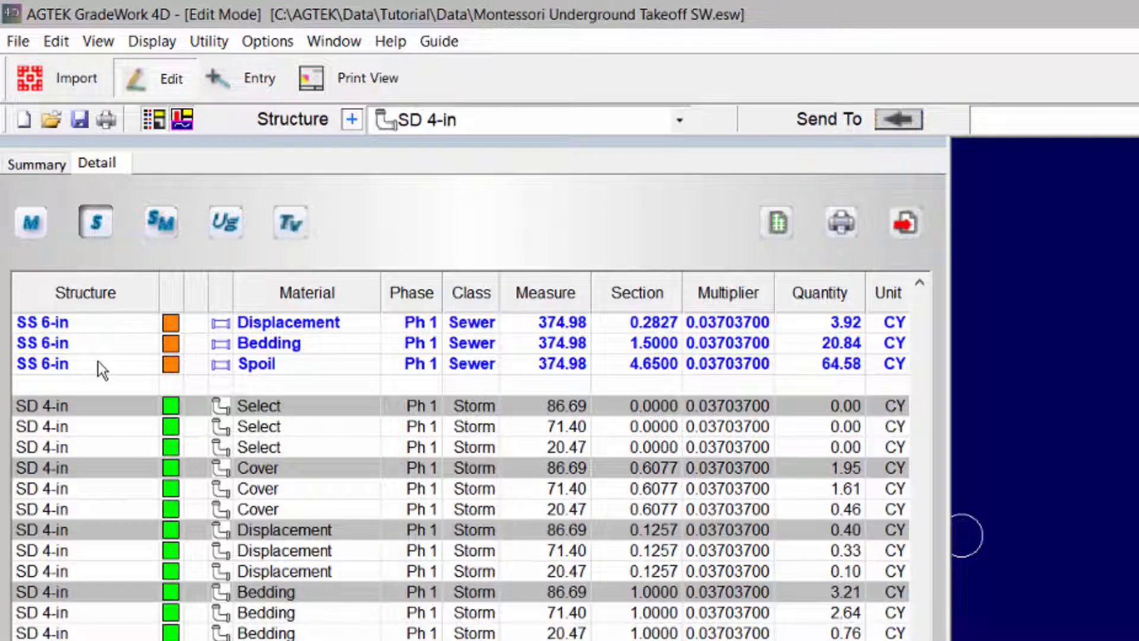
pyautogui.scroll(4, 98, 359)
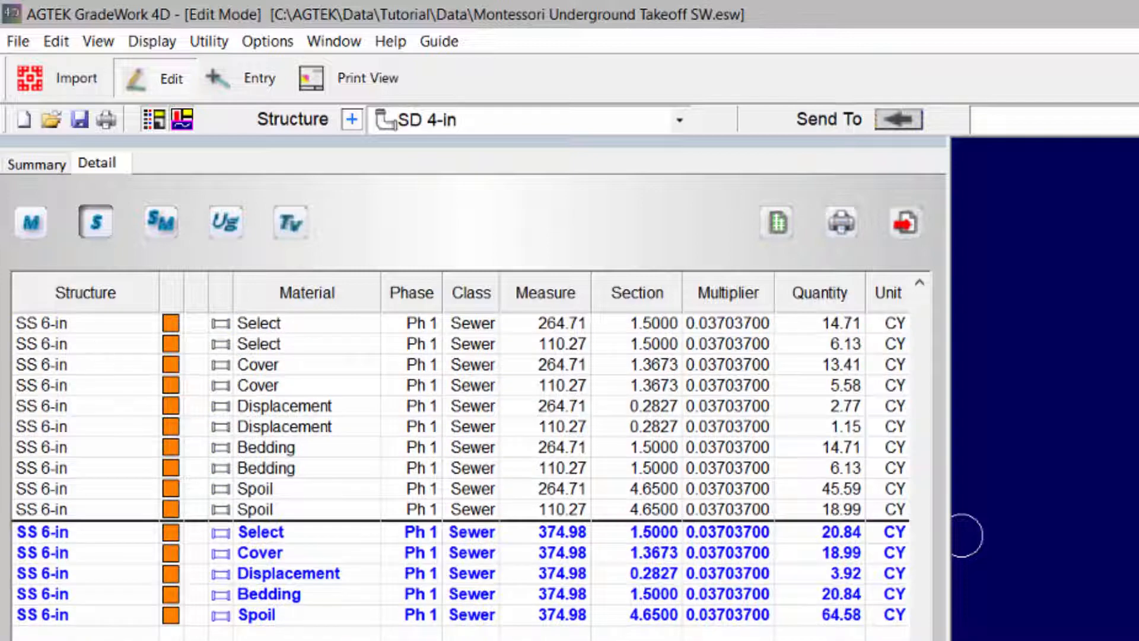
pyautogui.scroll(15, 913, 518)
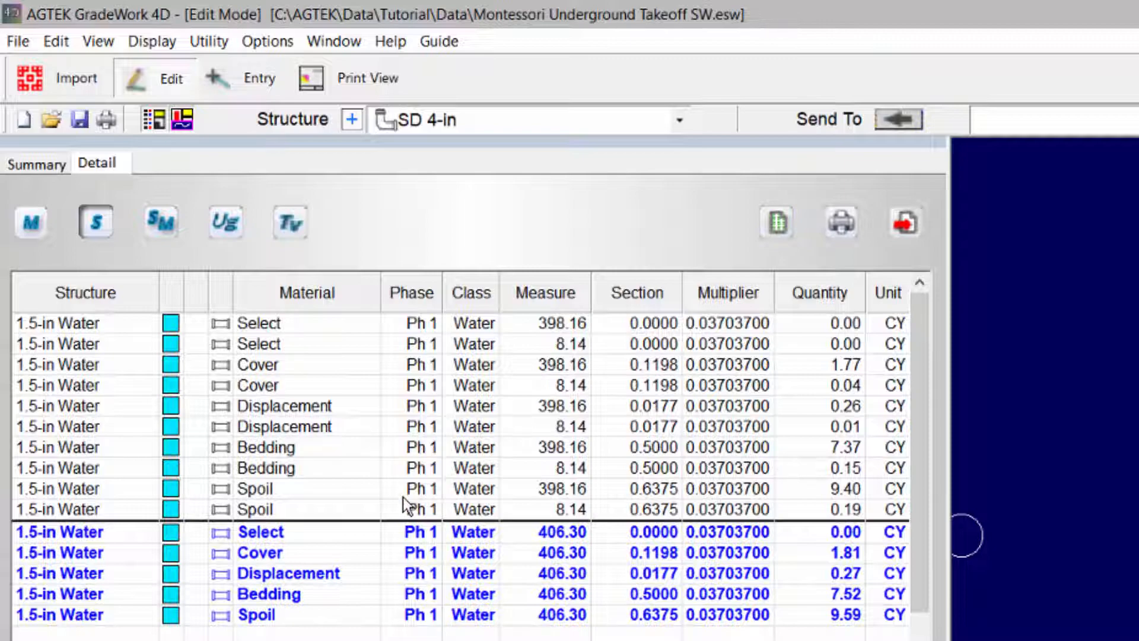
pyautogui.click(159, 223)
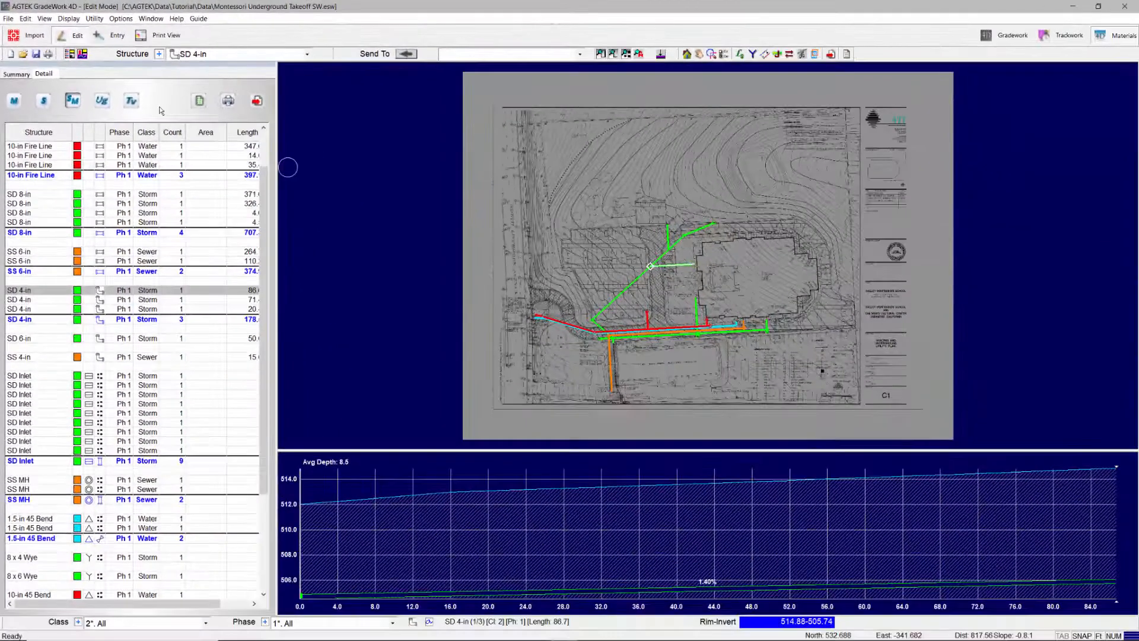
pyautogui.click(102, 101)
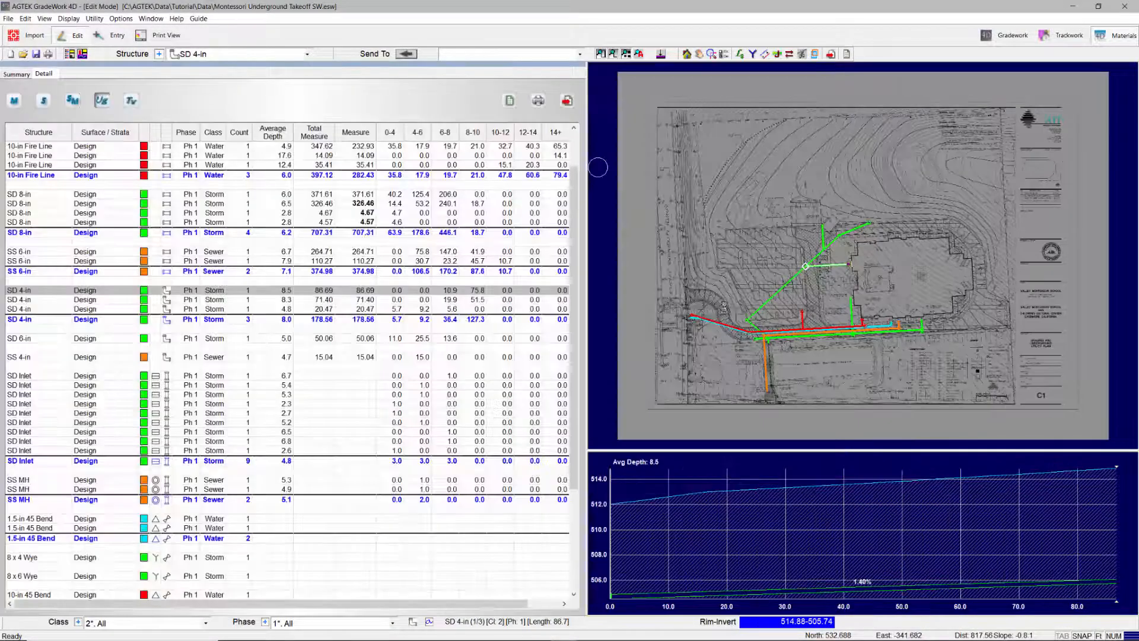
# Step: Select the diagonal SD 8-in storm line on the plan and limit the underground depth report to the Storm class
pyautogui.click(783, 289)
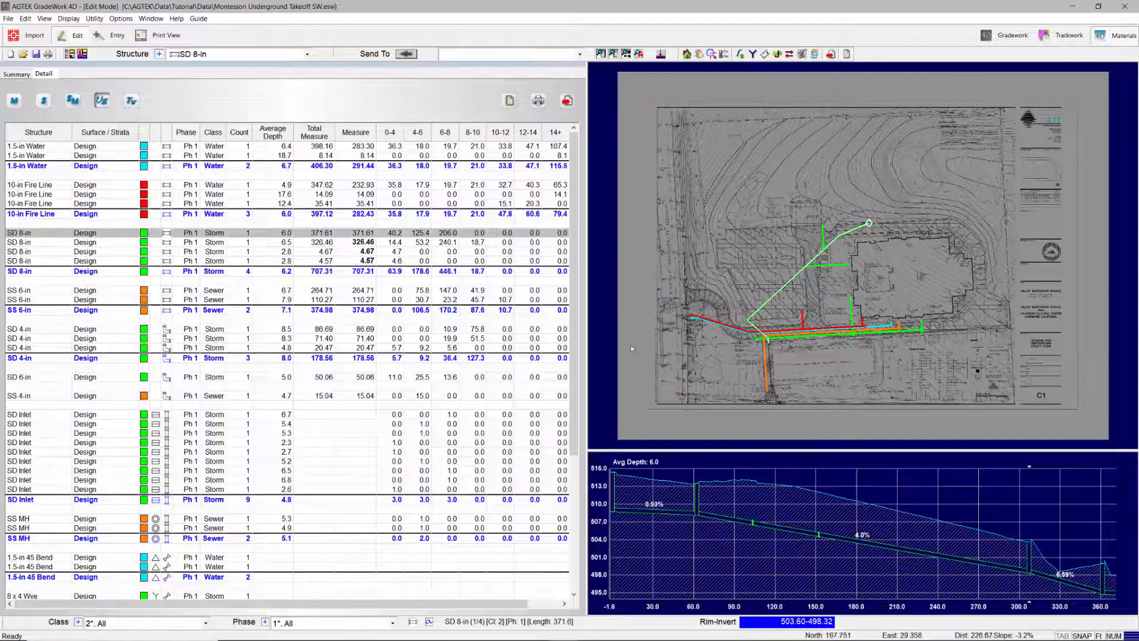
pyautogui.click(207, 626)
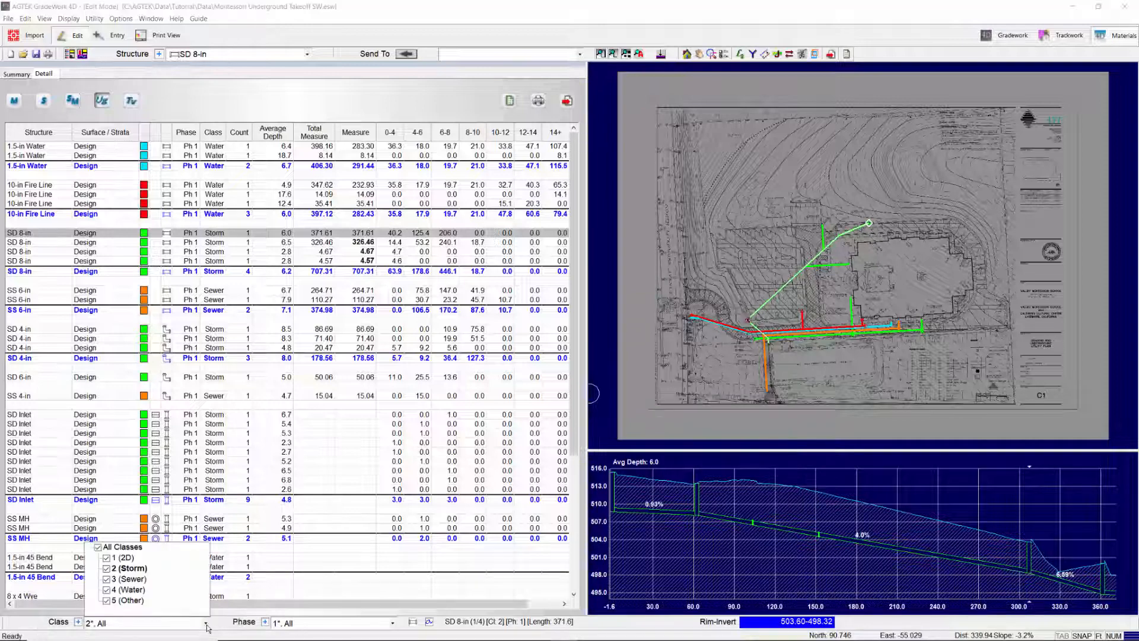
pyautogui.click(128, 570)
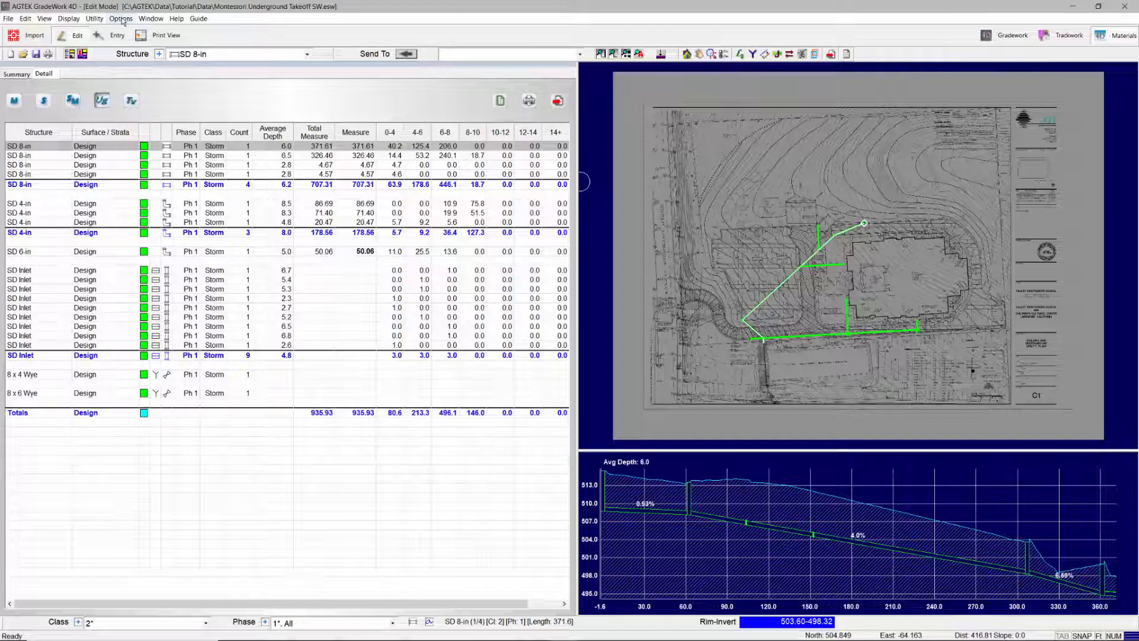
# Step: Set the depth brackets to compare the rim with the trench bottom
pyautogui.click(121, 19)
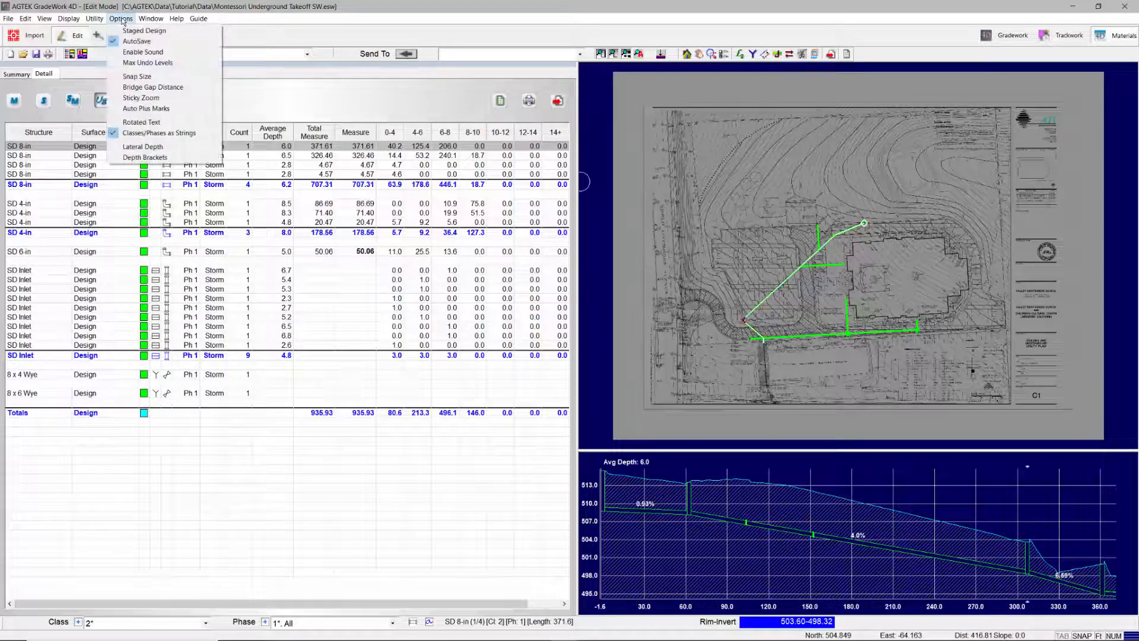
pyautogui.click(133, 157)
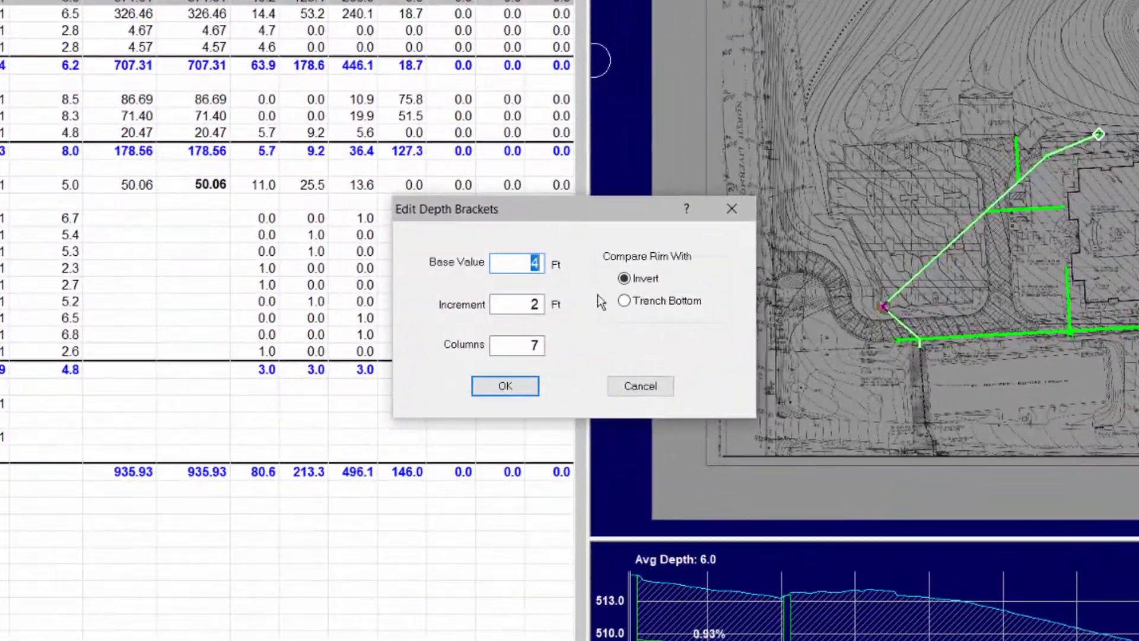
pyautogui.click(625, 300)
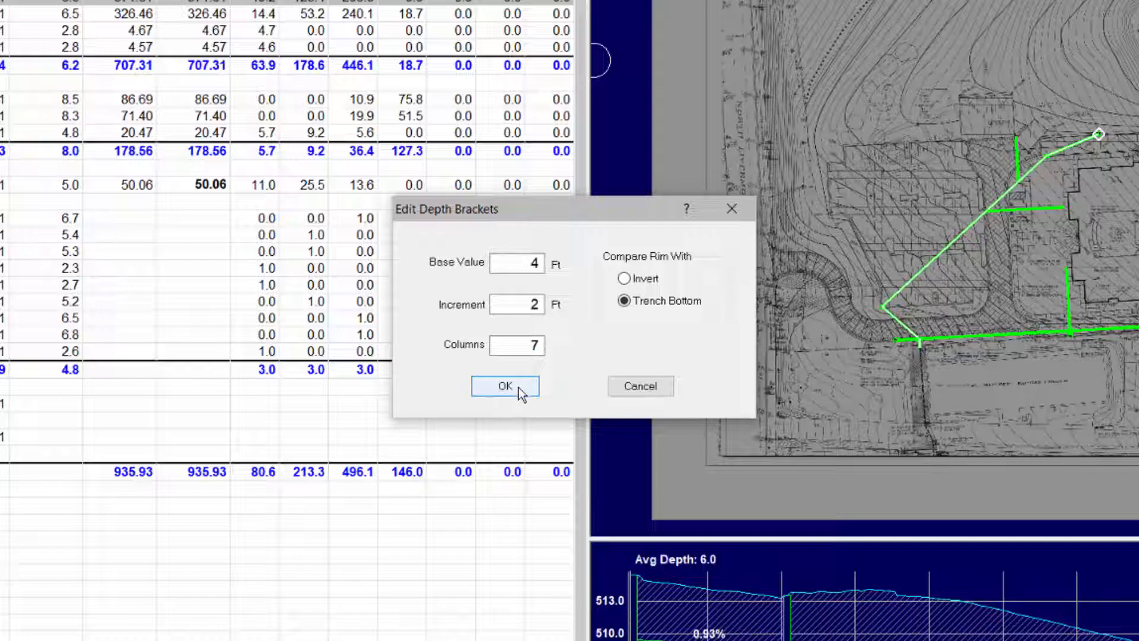
pyautogui.click(519, 386)
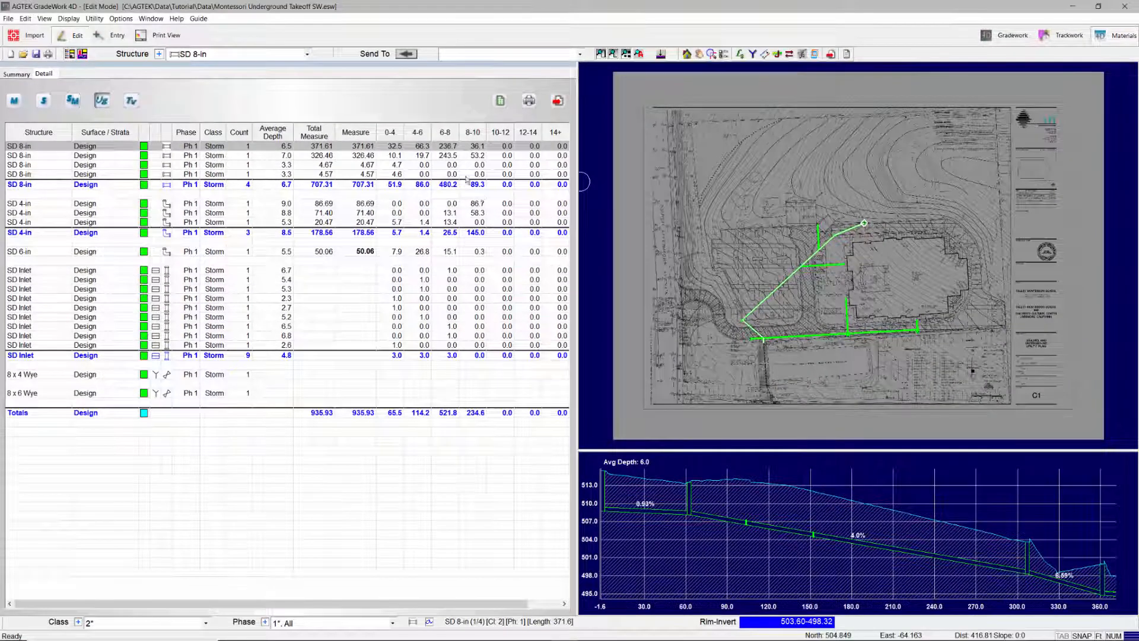
# Step: Show the trench volume report and assign the rim elevations from Subgrade
pyautogui.click(133, 101)
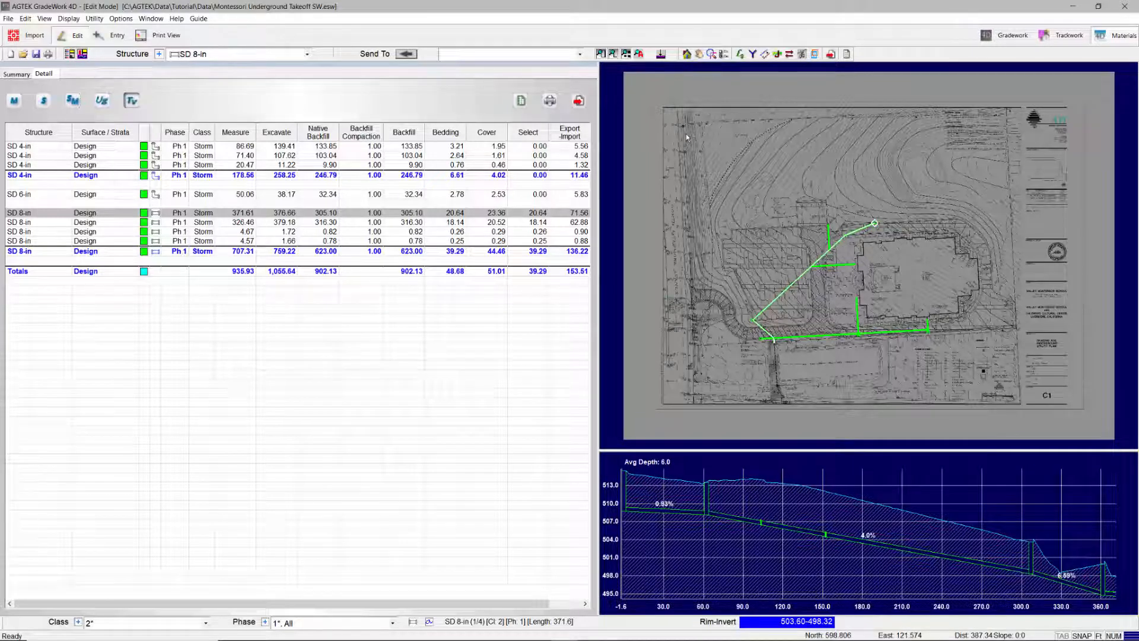
pyautogui.click(661, 55)
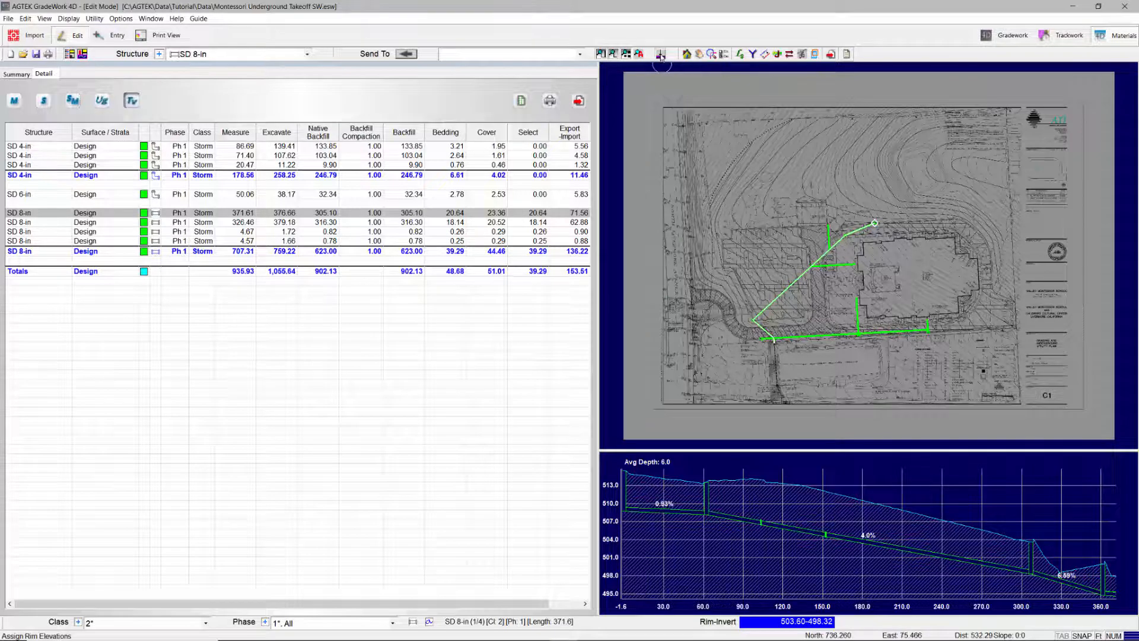
pyautogui.click(539, 338)
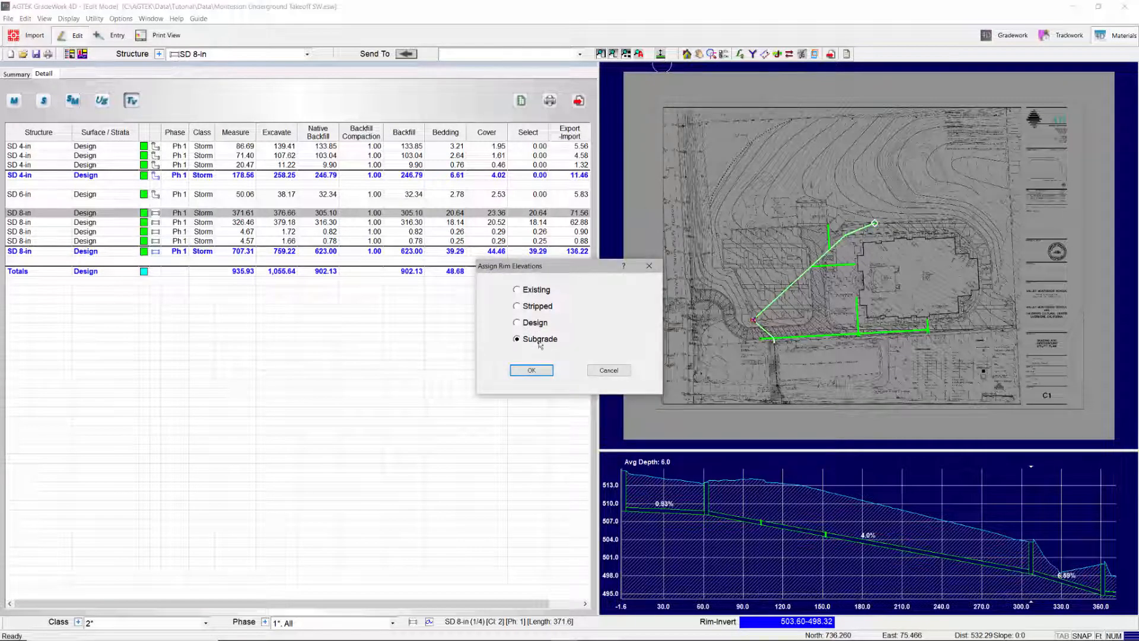
pyautogui.click(530, 370)
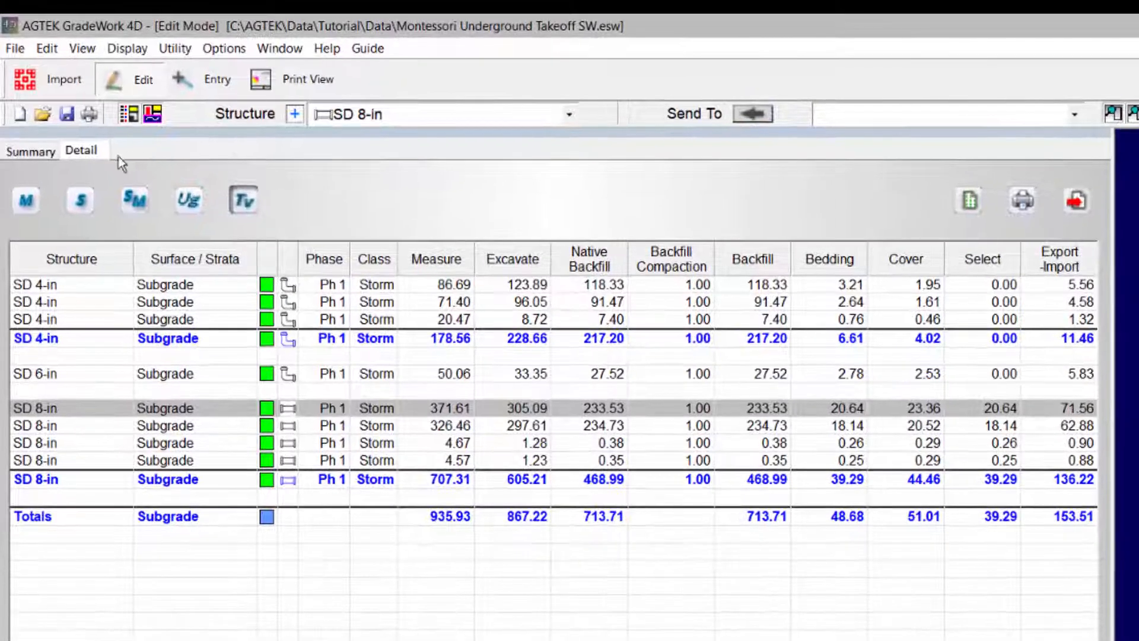
# Step: Show the summary of the trench volumes and widen the report area to fit the Export-Import column
pyautogui.click(27, 152)
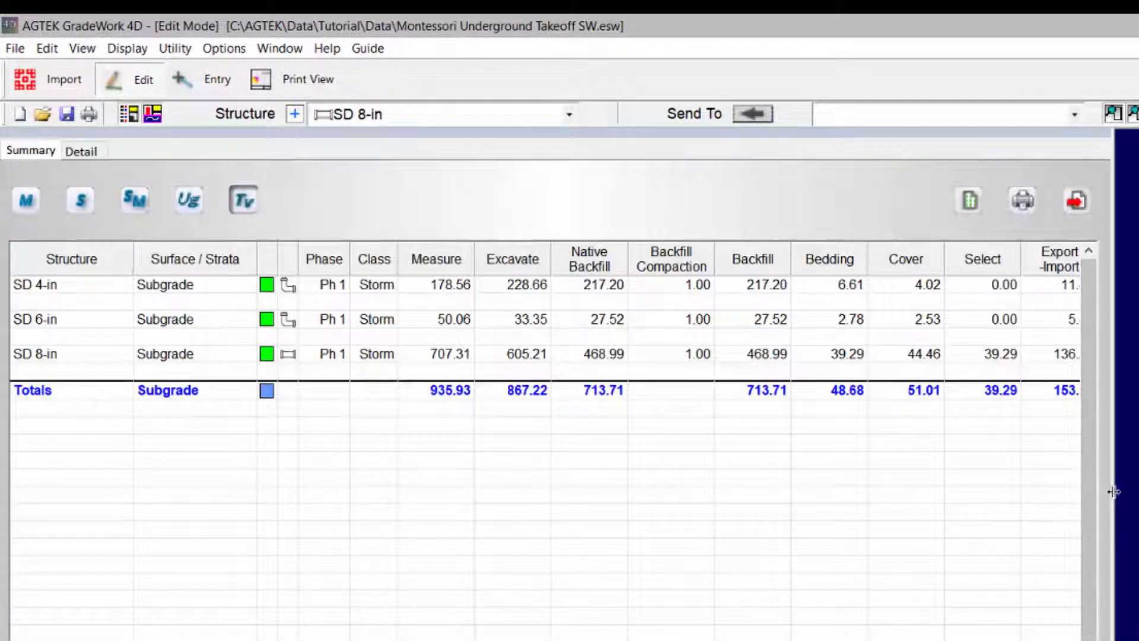
pyautogui.moveTo(1113, 494); pyautogui.dragTo(1125, 494)
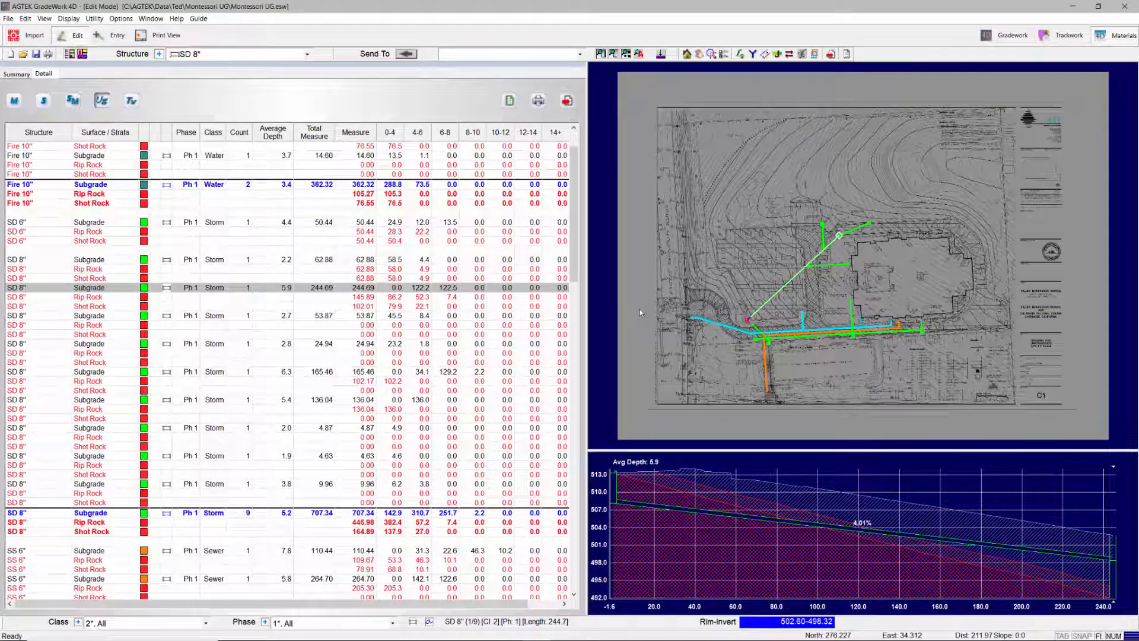
# Step: Show the trench volume details of the Montessori UG job for the Storm class only
pyautogui.click(132, 100)
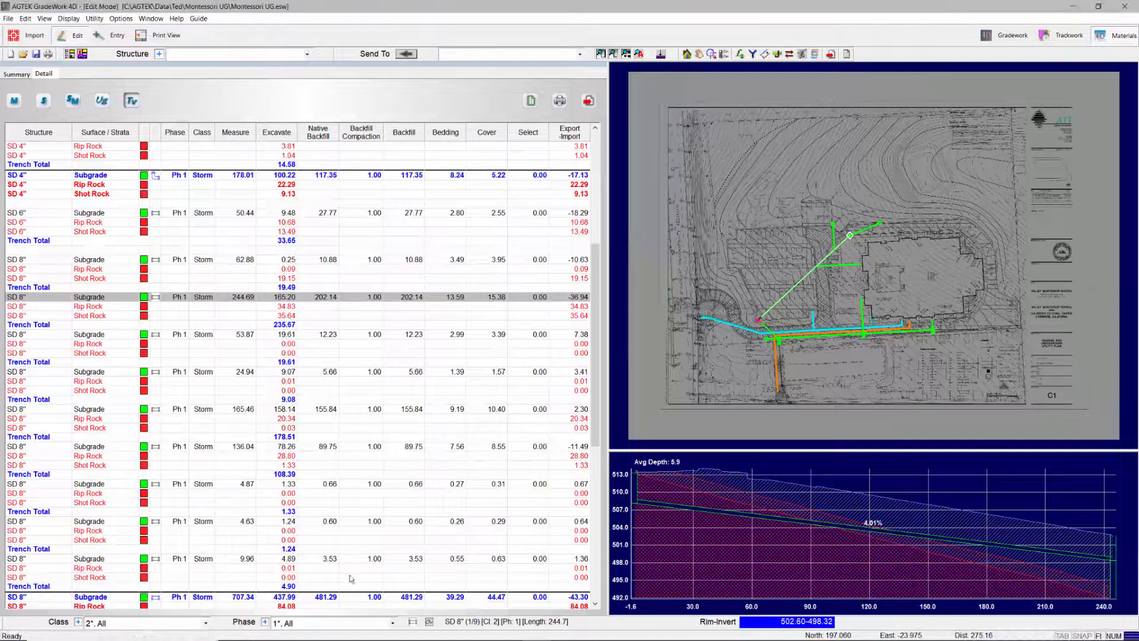
pyautogui.click(206, 623)
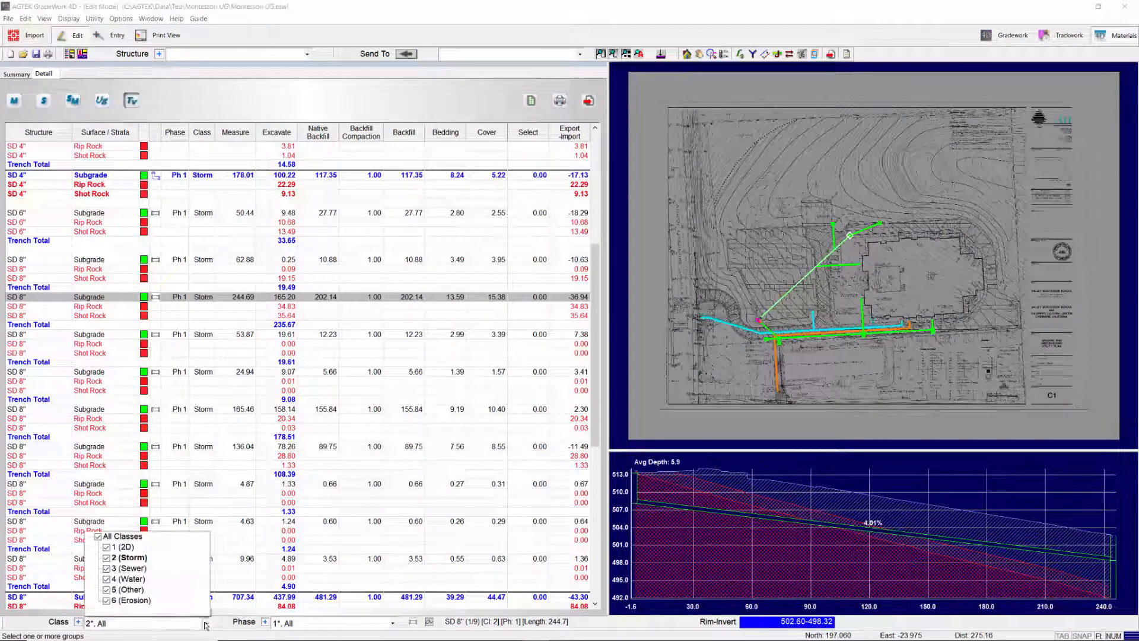
pyautogui.click(123, 558)
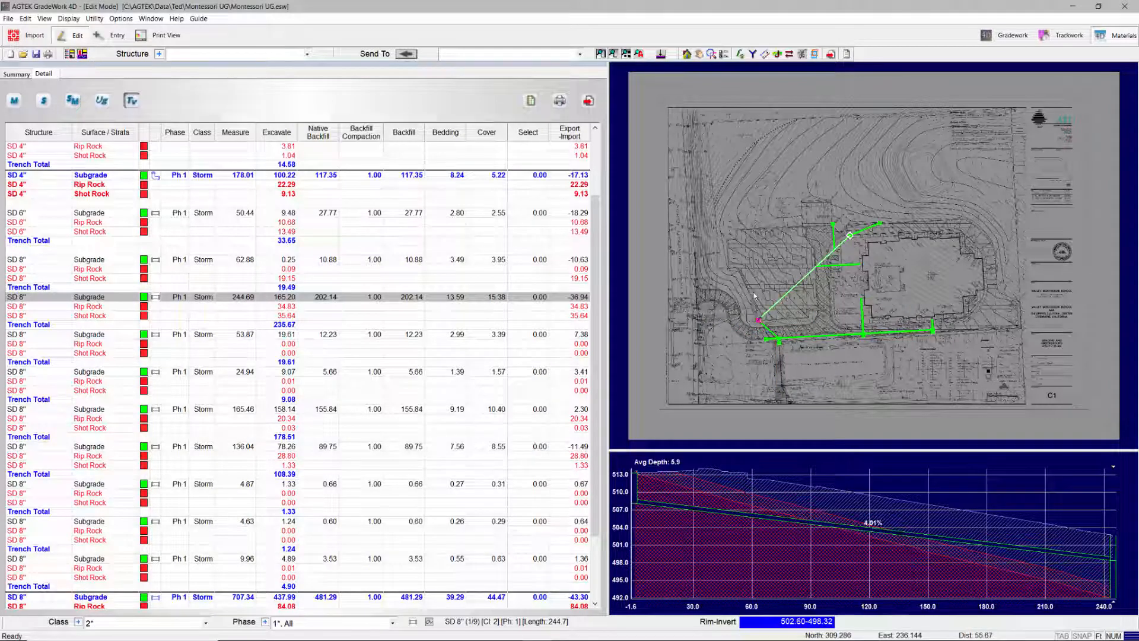
# Step: Include all classes in the trench volume details again
pyautogui.click(205, 623)
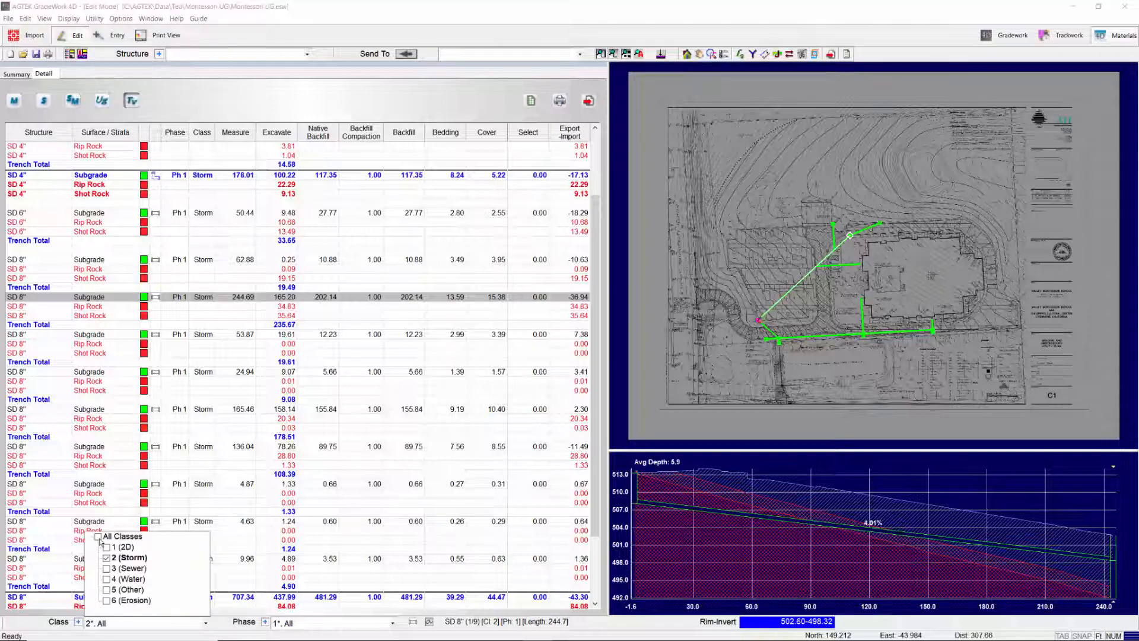
pyautogui.click(98, 537)
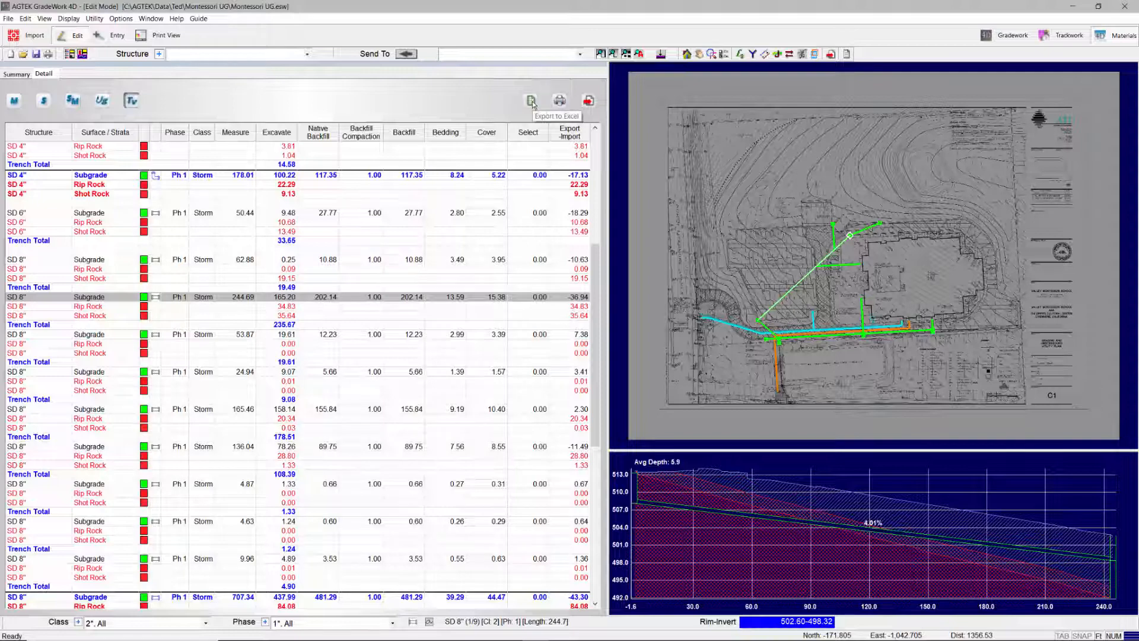
# Step: Export the trench volume details to Excel, review the exported rows and close the workbook
pyautogui.click(531, 101)
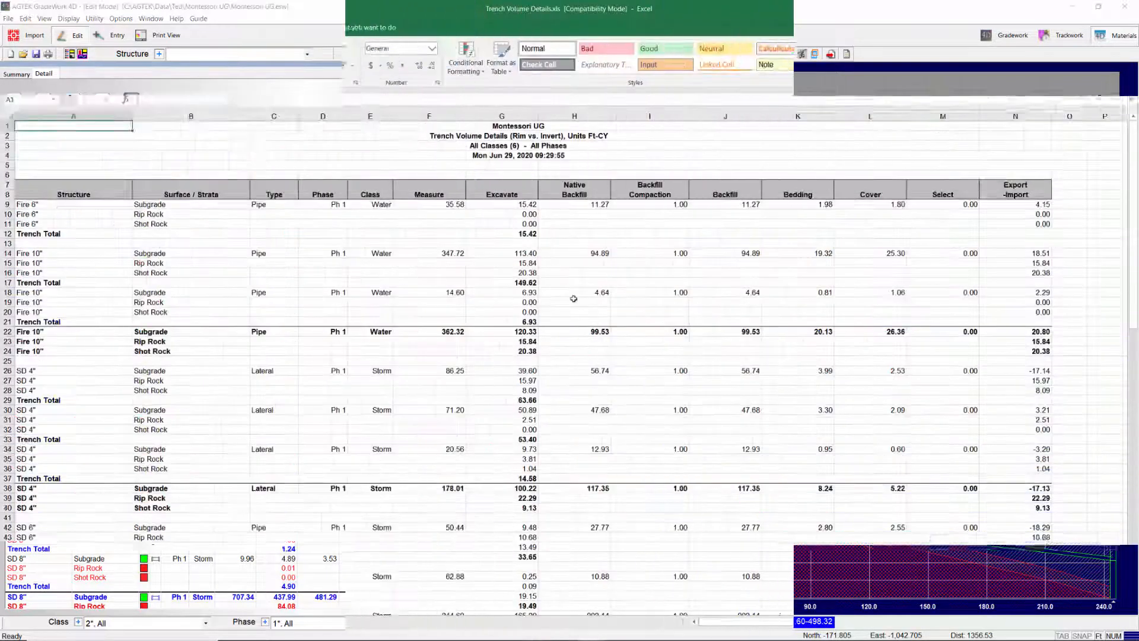
pyautogui.scroll(-5, 574, 298)
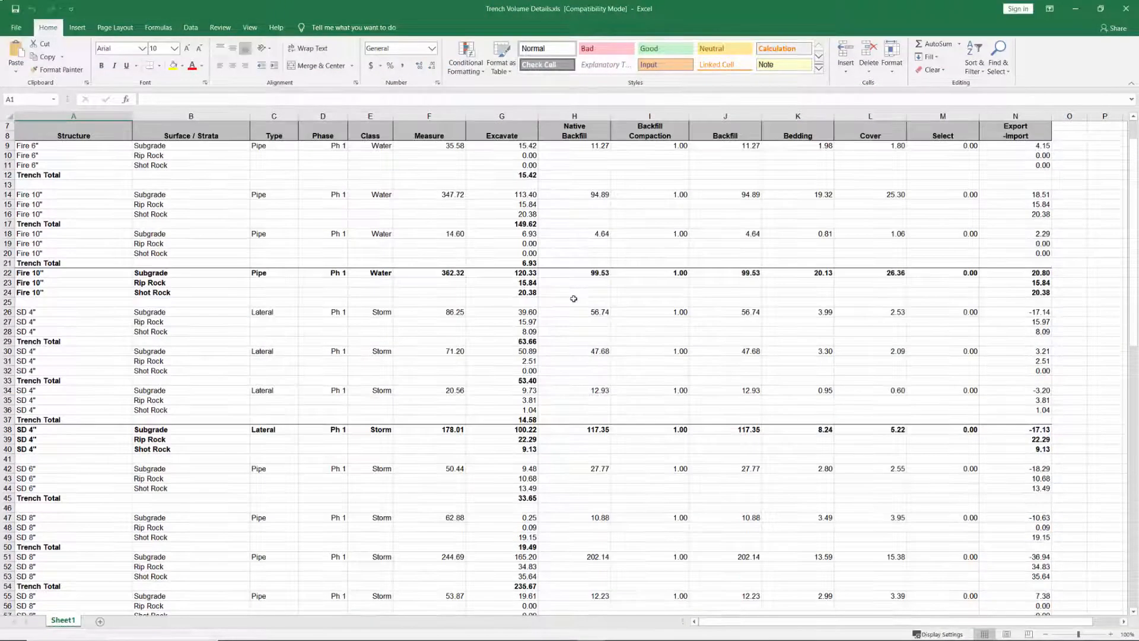
pyautogui.click(1126, 8)
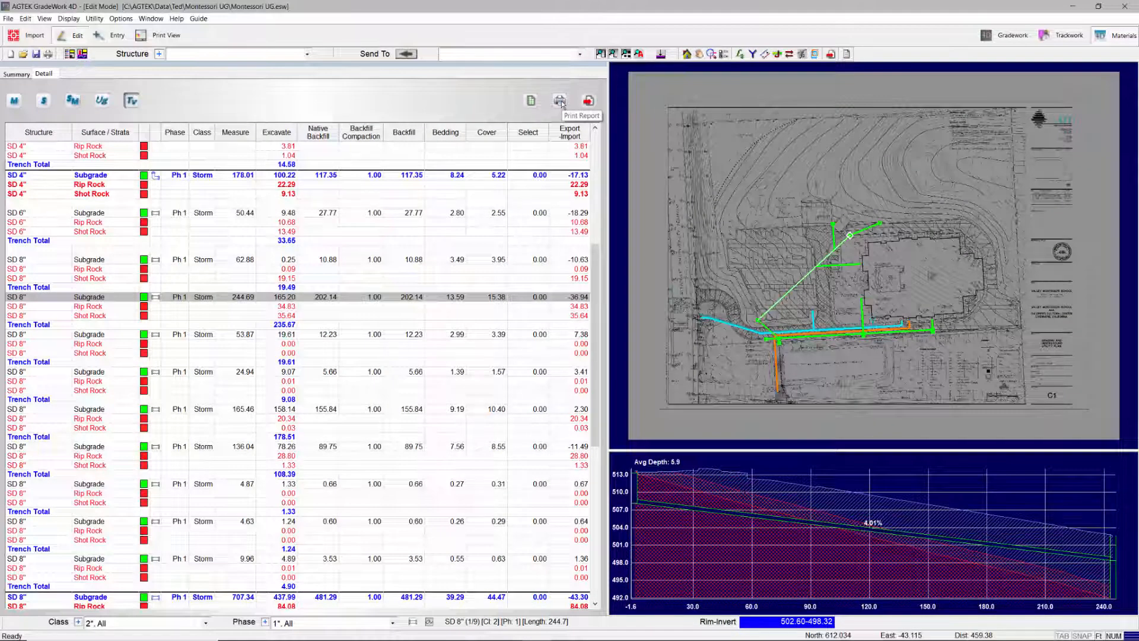
# Step: Open the report's print setup, cancel it without printing, and send the trench volume report to the print view
pyautogui.click(559, 101)
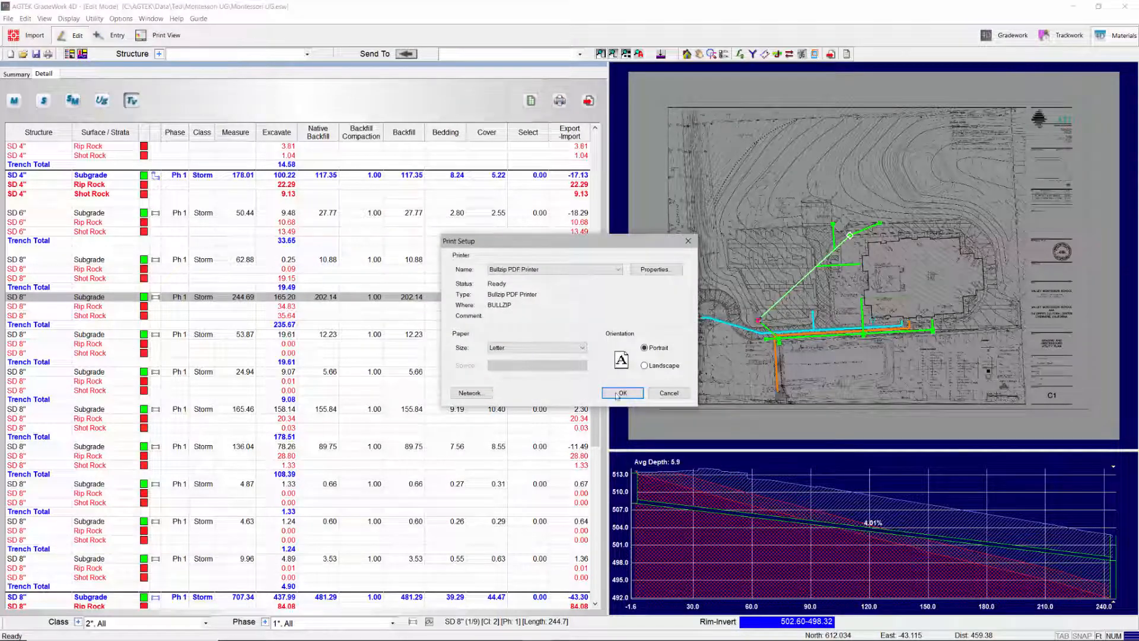
pyautogui.click(670, 393)
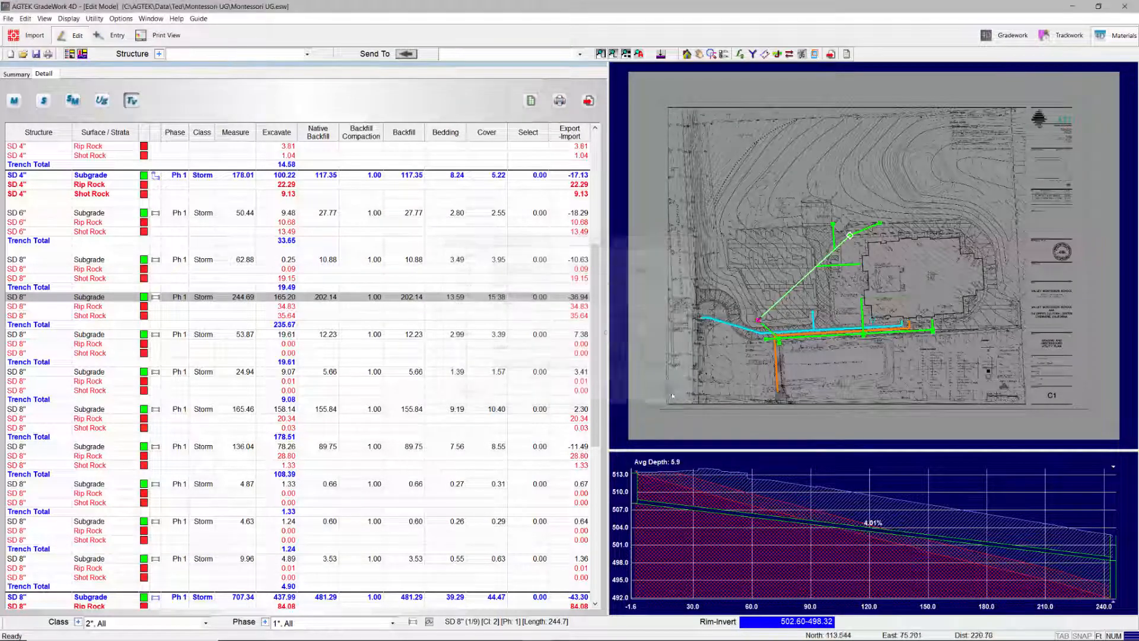
pyautogui.click(588, 101)
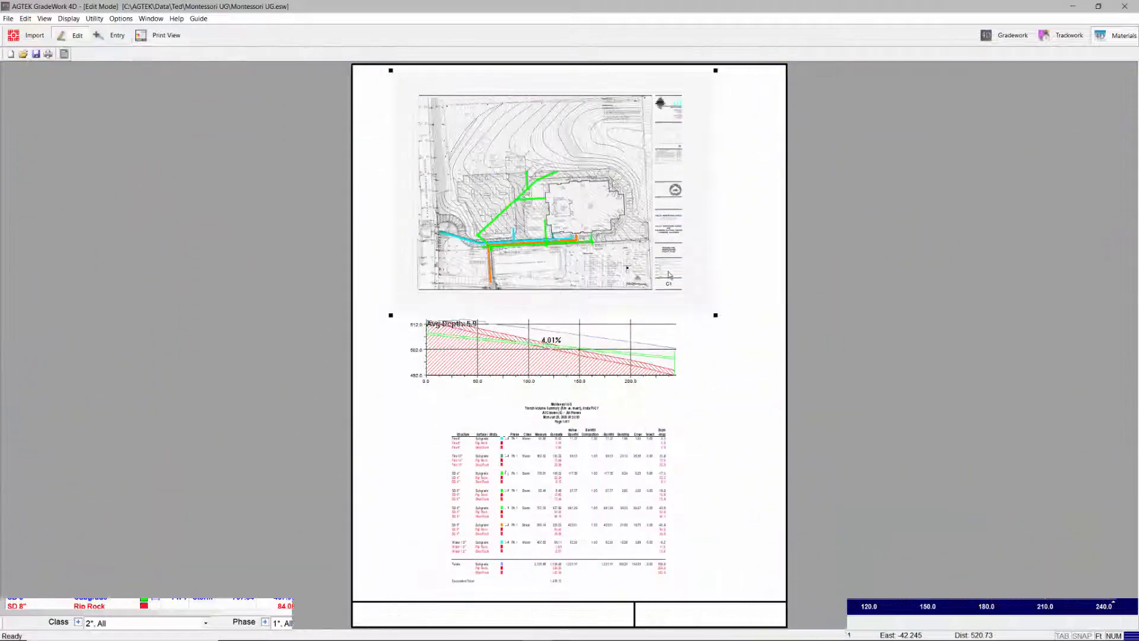